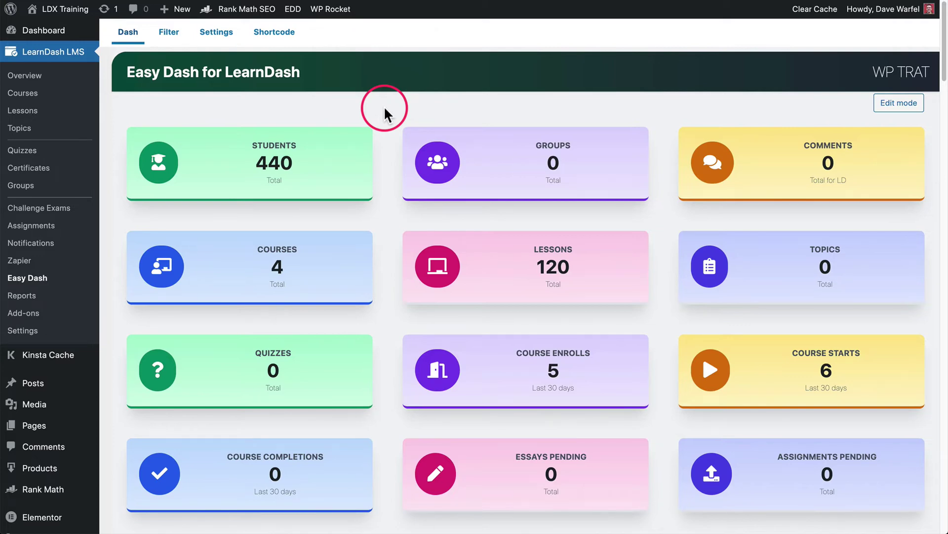
Scroll through the Easy Dash charts and tables to review the reporting figures.
scroll(384, 115, down, 5)
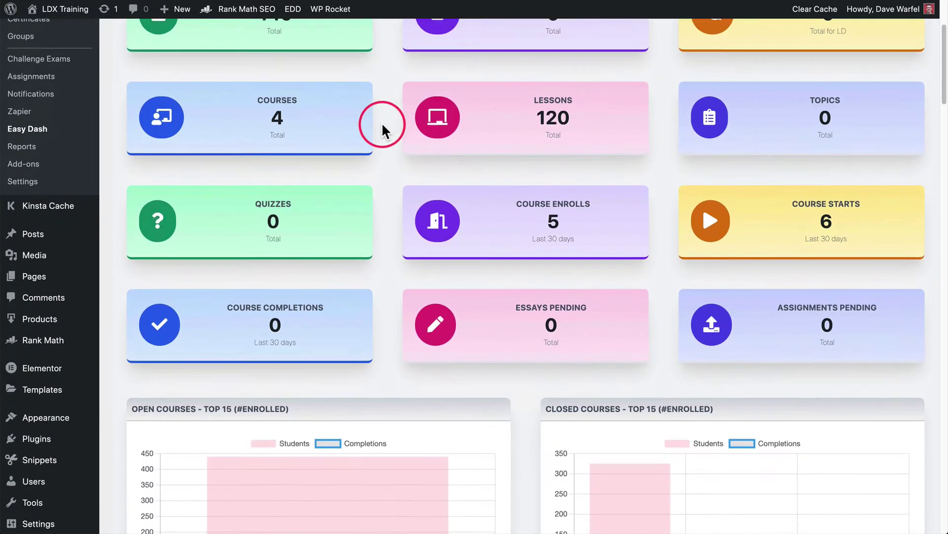
scroll(382, 143, down, 5)
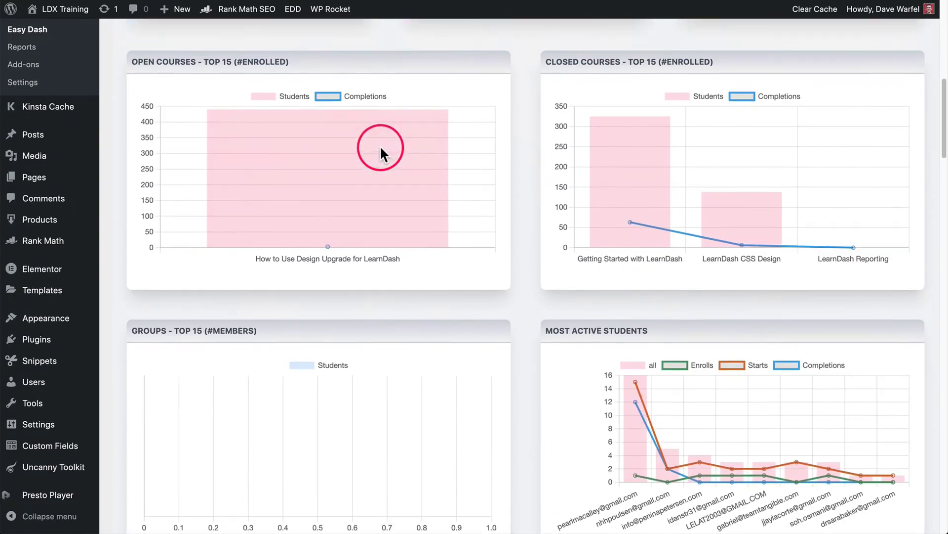
scroll(380, 145, down, 10)
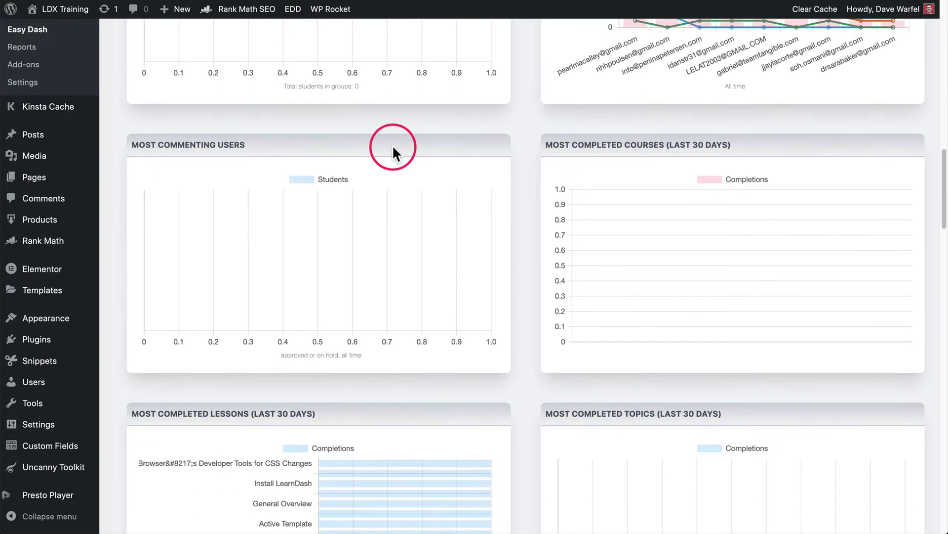
scroll(392, 145, down, 3)
scroll(393, 148, down, 3)
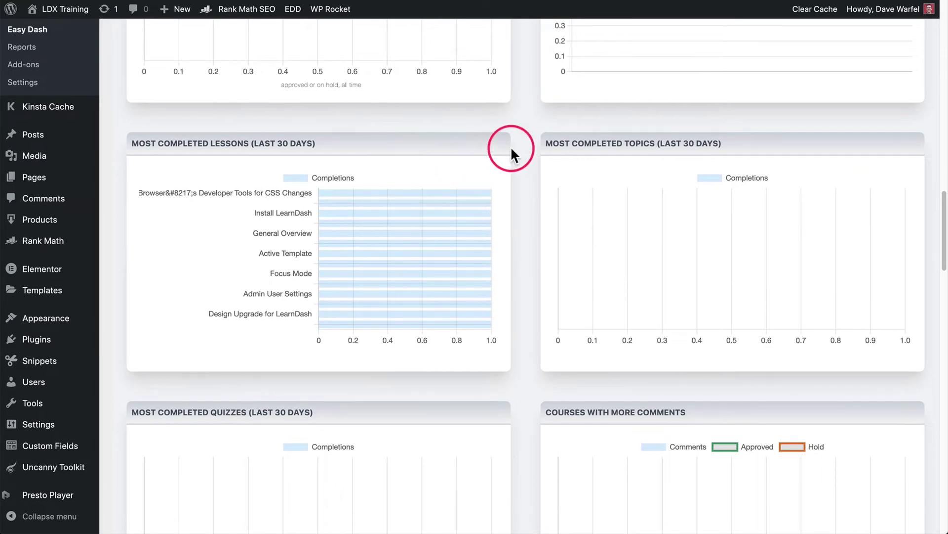
scroll(519, 148, down, 5)
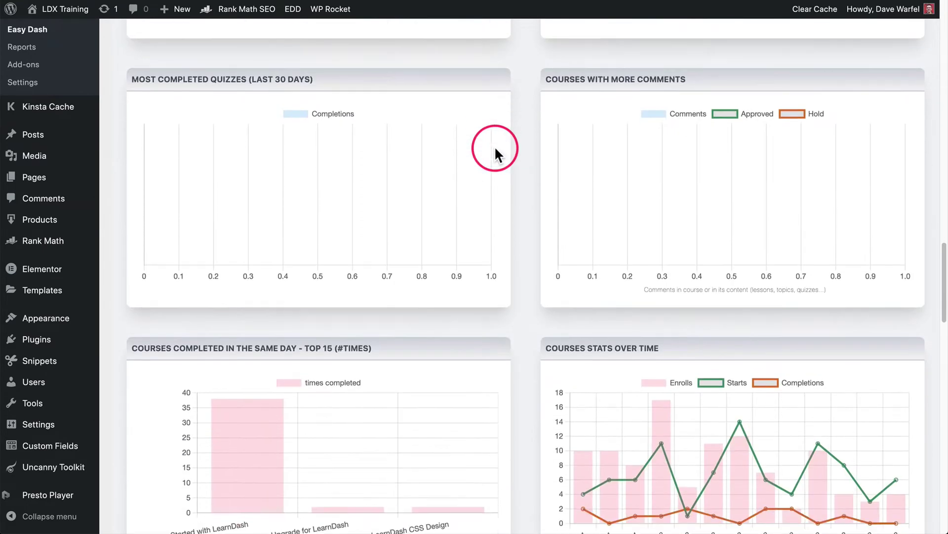
scroll(474, 163, down, 3)
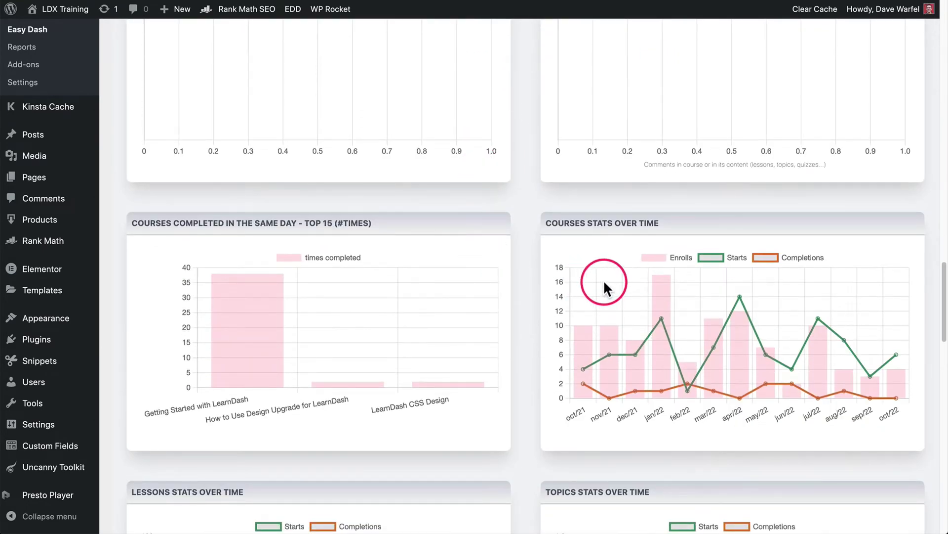
scroll(491, 255, down, 8)
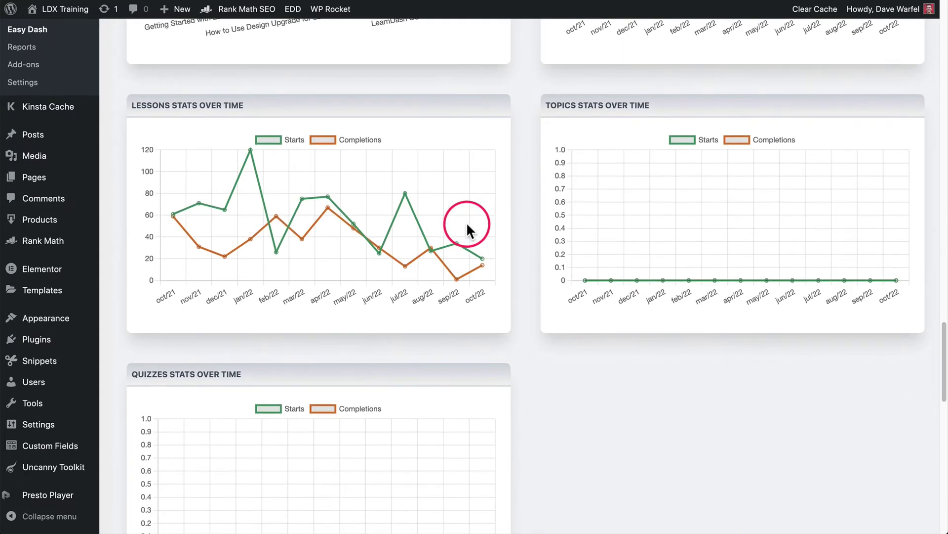
scroll(474, 225, down, 10)
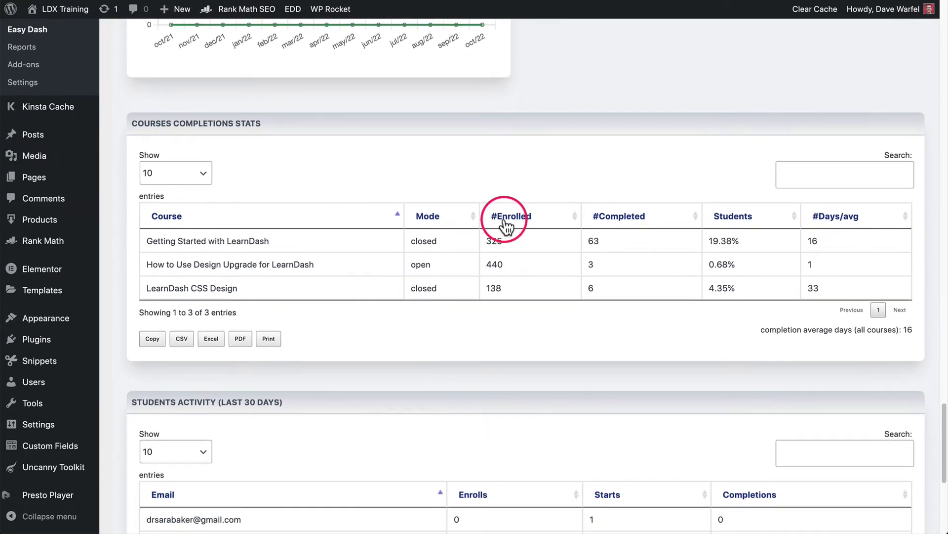
scroll(501, 221, up, 2)
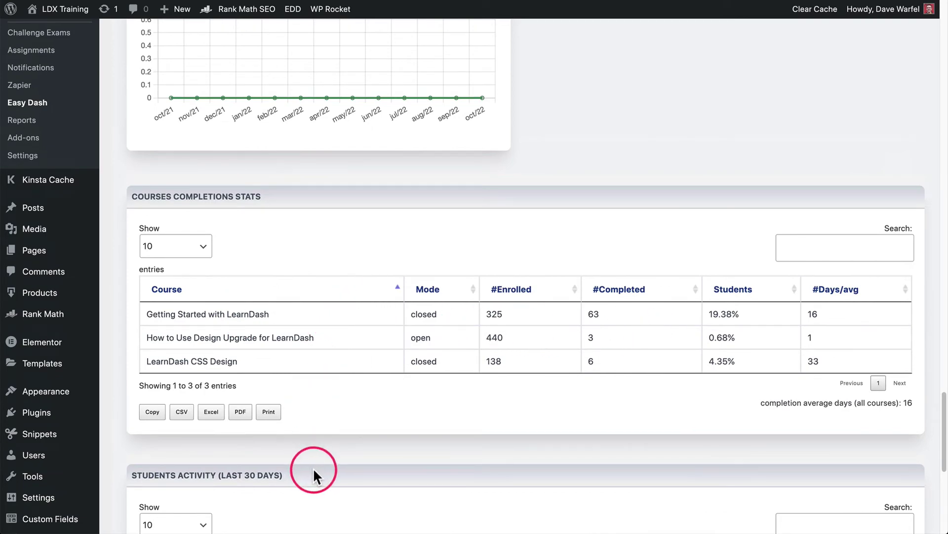
scroll(467, 239, up, 20)
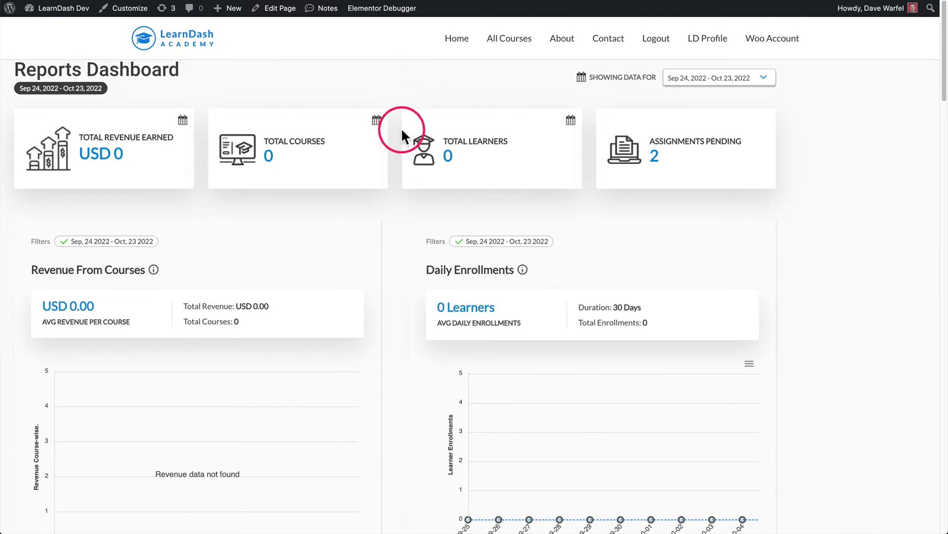
click(696, 82)
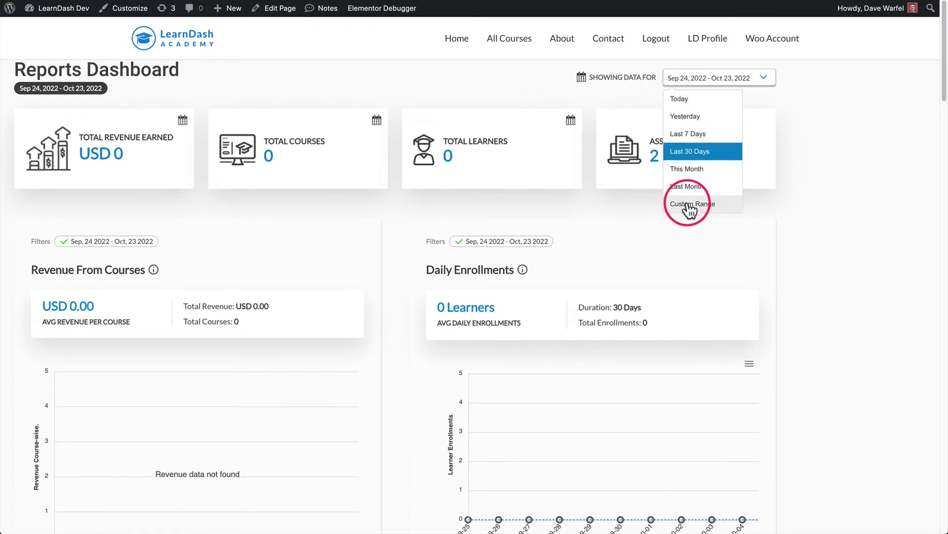
click(369, 68)
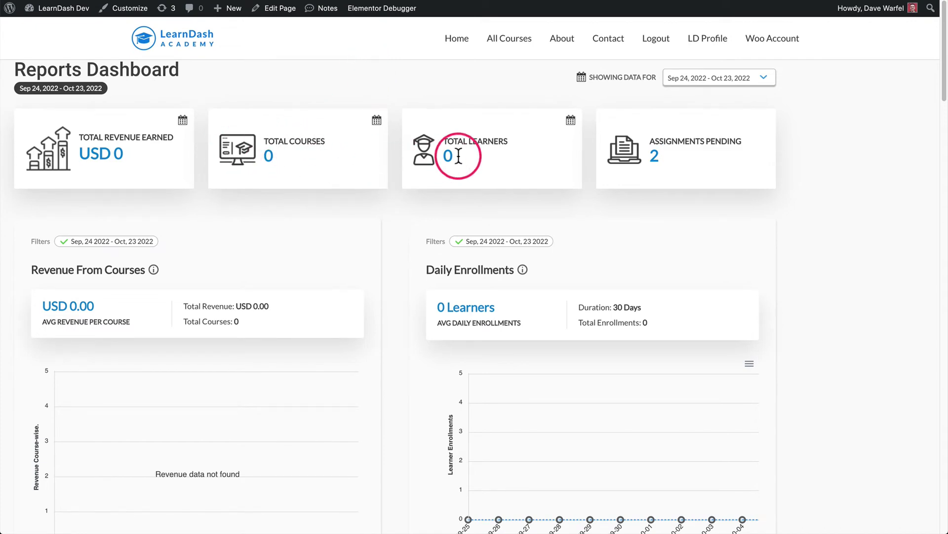
scroll(375, 138, down, 5)
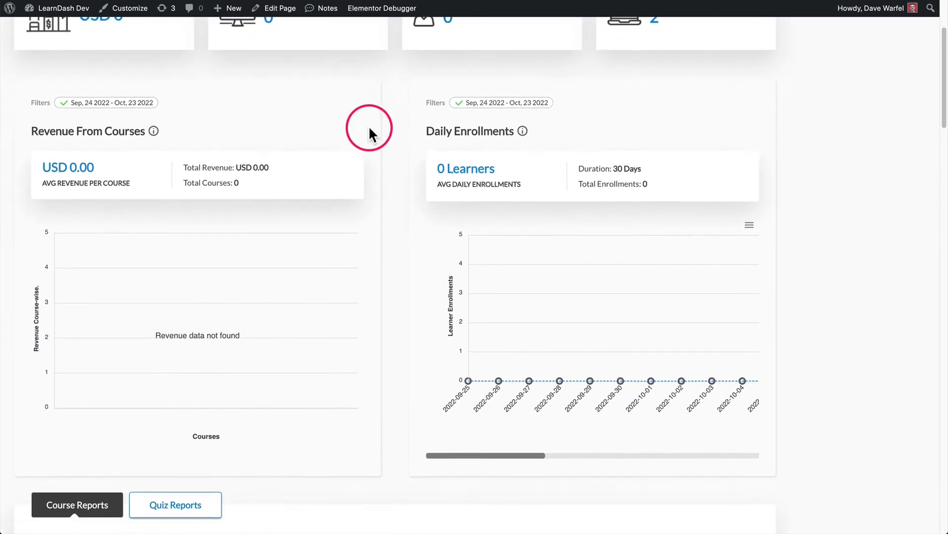
scroll(375, 126, down, 7)
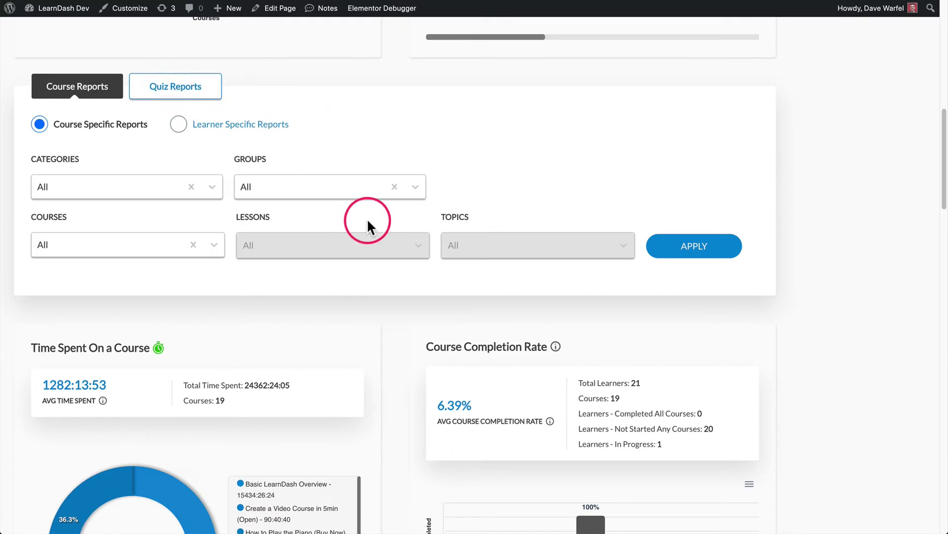
Scroll through the Wisdm course charts and the Detailed Course Reports table.
scroll(386, 220, down, 5)
scroll(356, 197, down, 1)
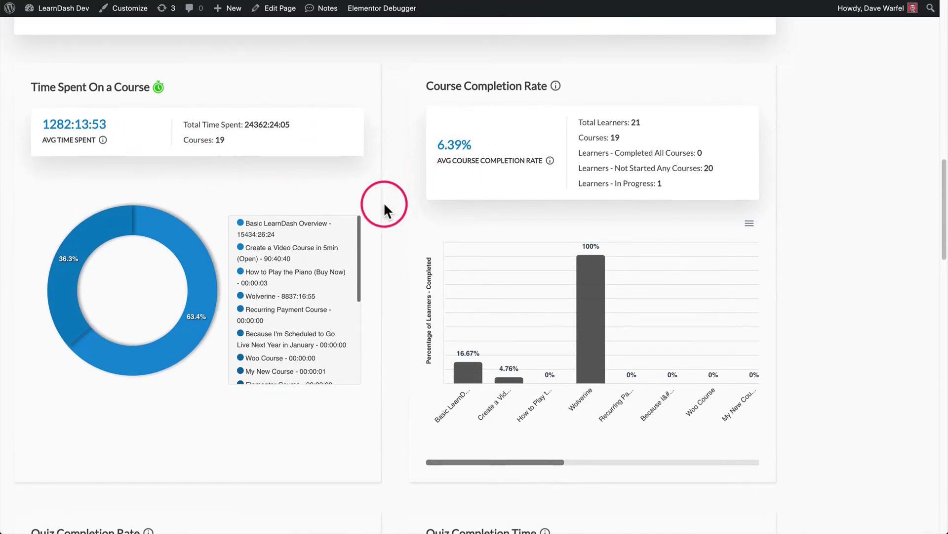
scroll(380, 205, down, 3)
scroll(378, 209, down, 4)
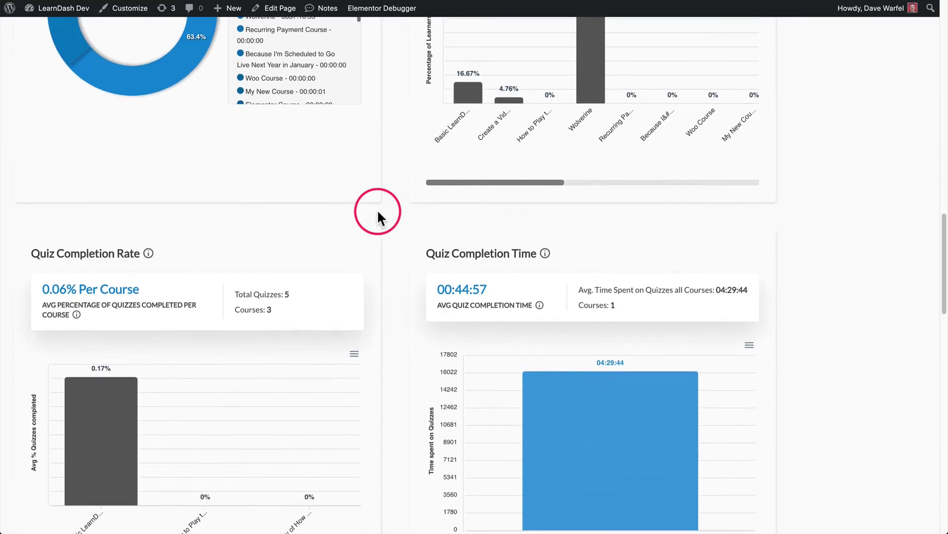
scroll(382, 208, down, 3)
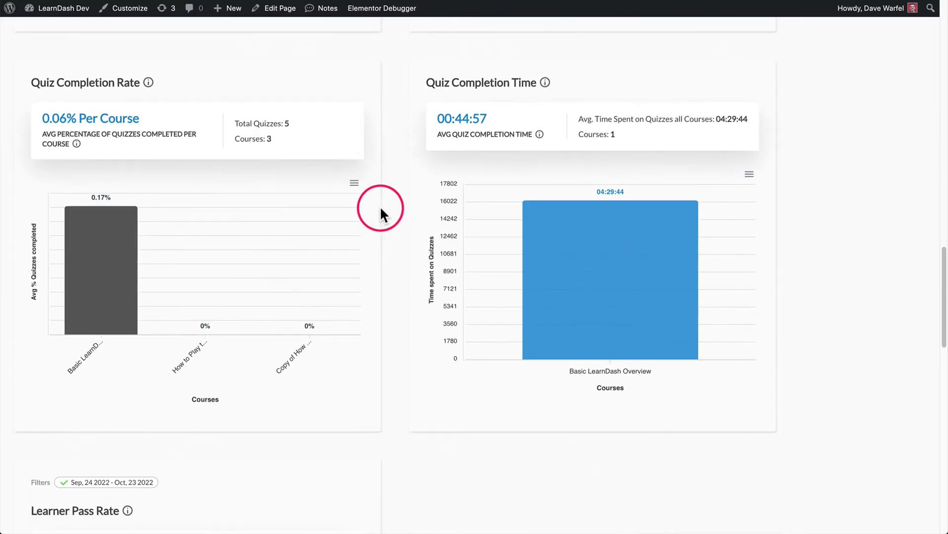
scroll(380, 208, down, 5)
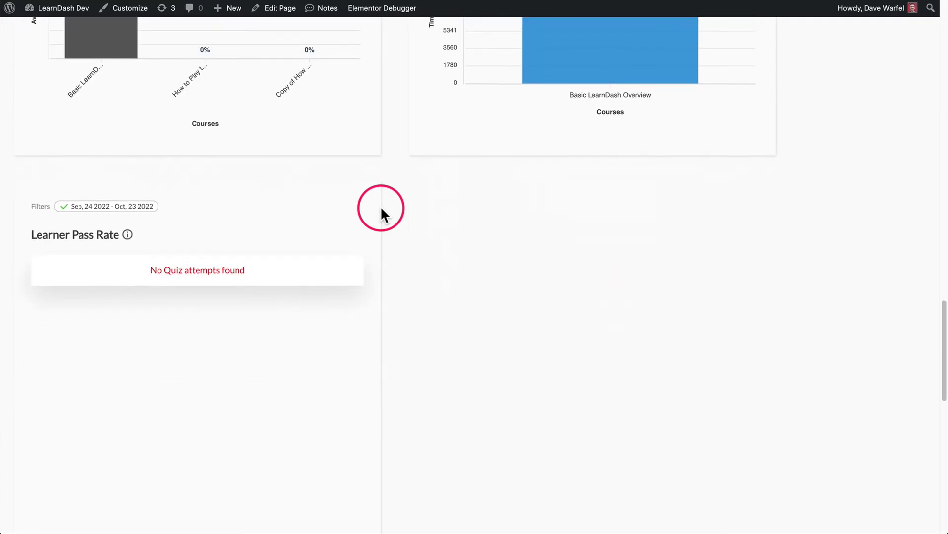
scroll(380, 205, down, 4)
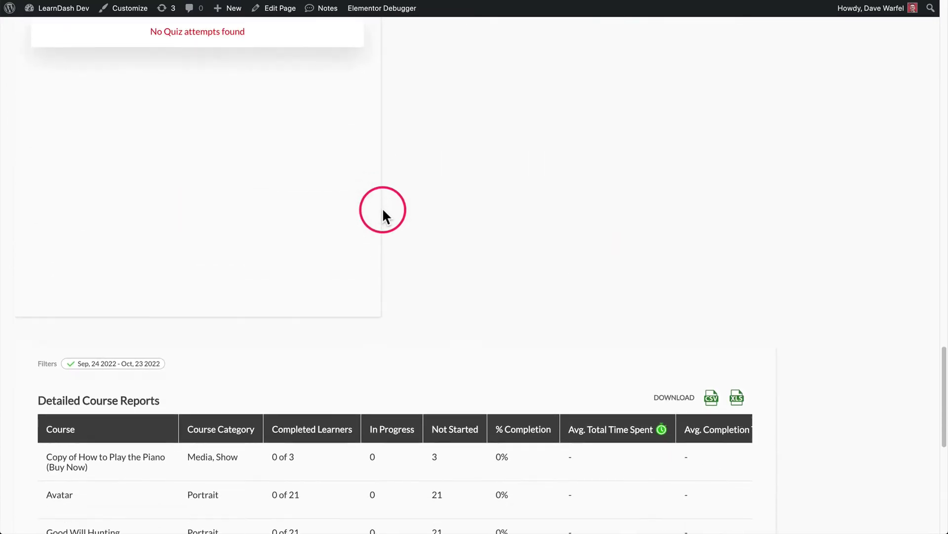
scroll(381, 206, down, 1)
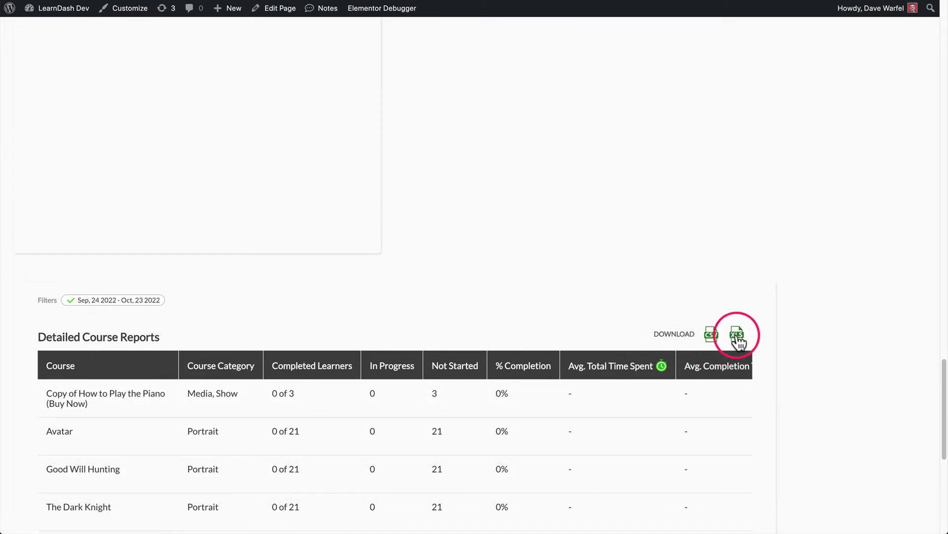
scroll(331, 388, down, 2)
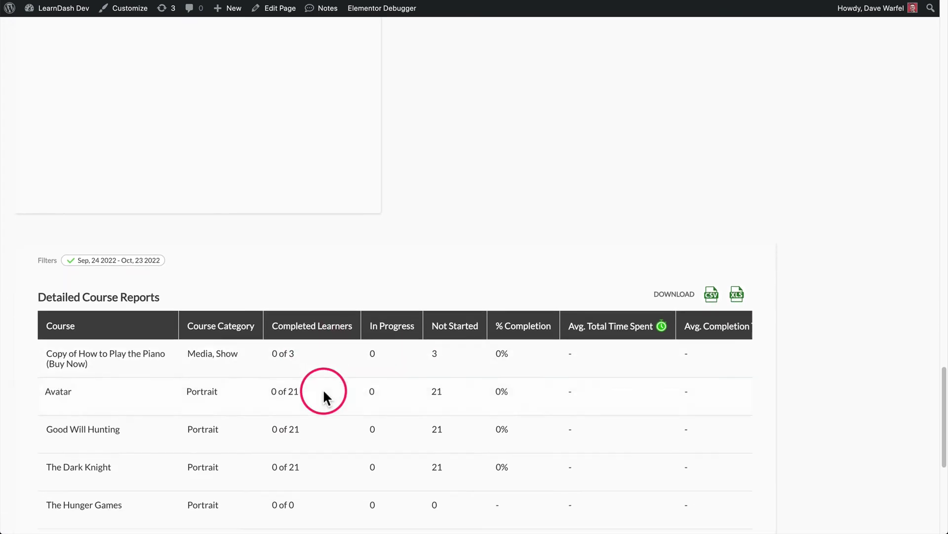
scroll(329, 349, up, 20)
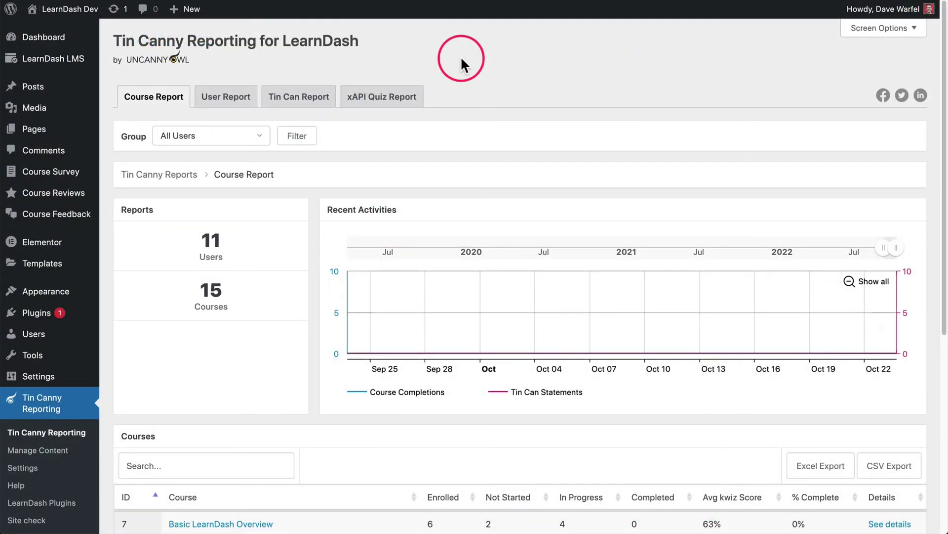
Review the Course Report summary, Recent Activities chart and per-course Courses table.
scroll(309, 189, down, 3)
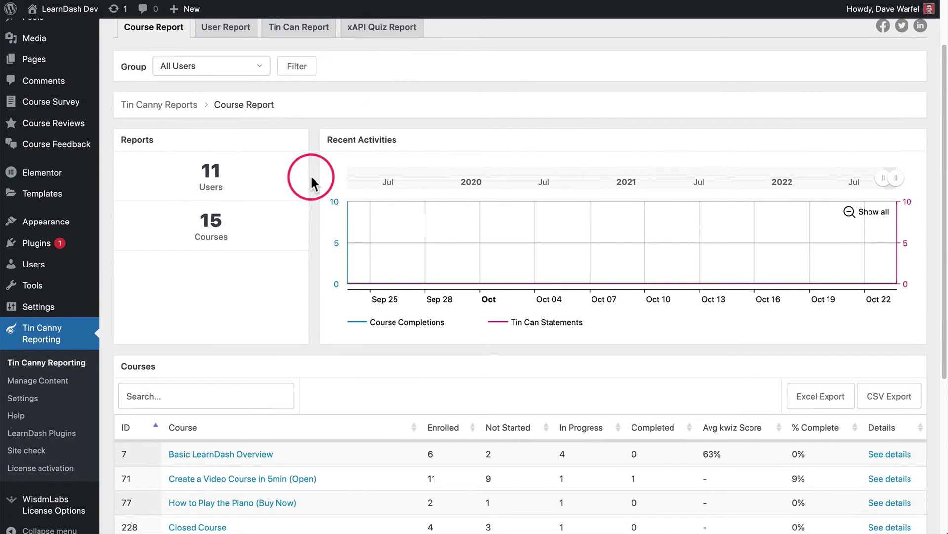
scroll(312, 177, down, 1)
scroll(310, 174, down, 1)
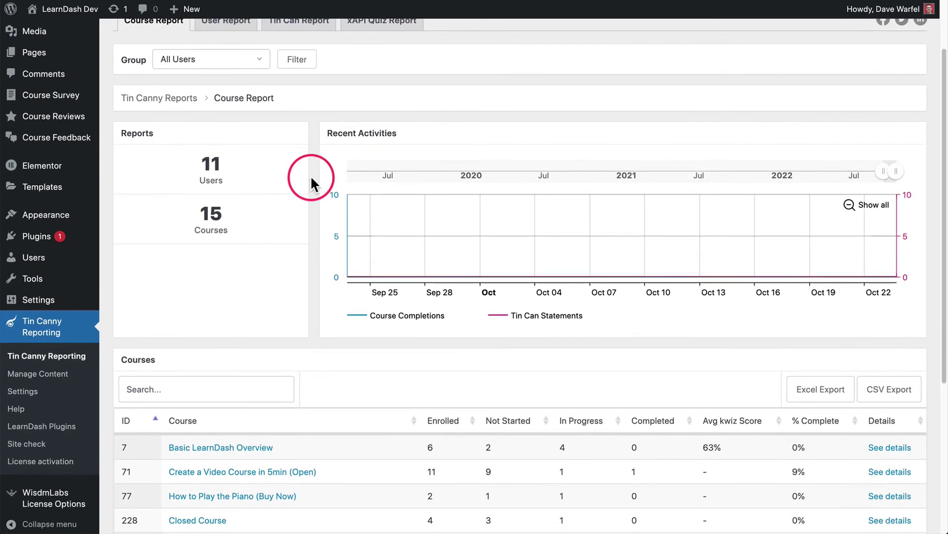
scroll(307, 179, down, 1)
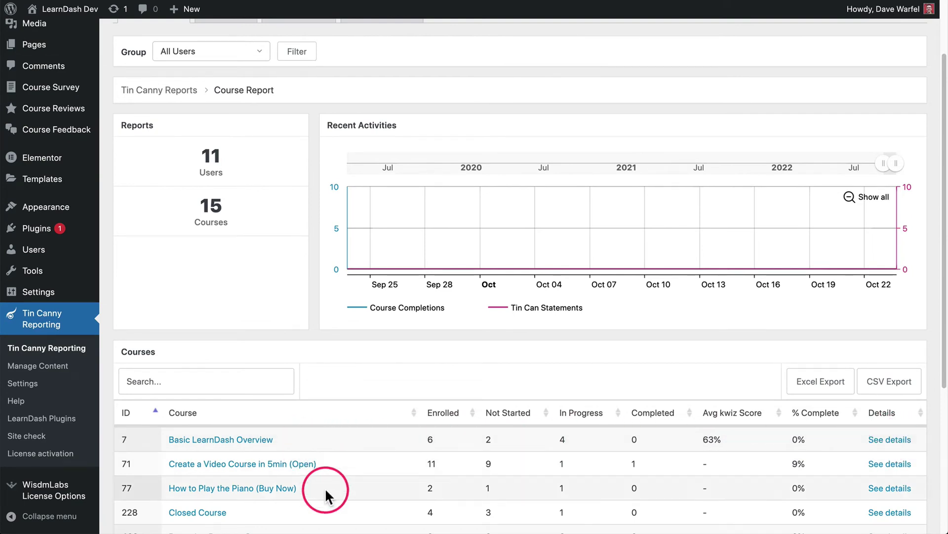
scroll(304, 276, up, 3)
View the User Report's per-user course counts, then move to the Users Insights LearnDash page.
click(226, 94)
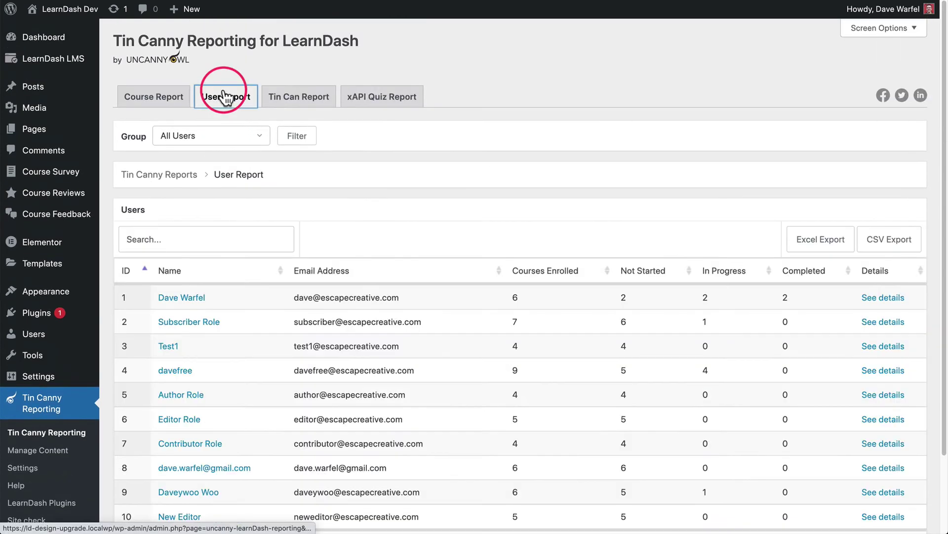
scroll(386, 262, down, 1)
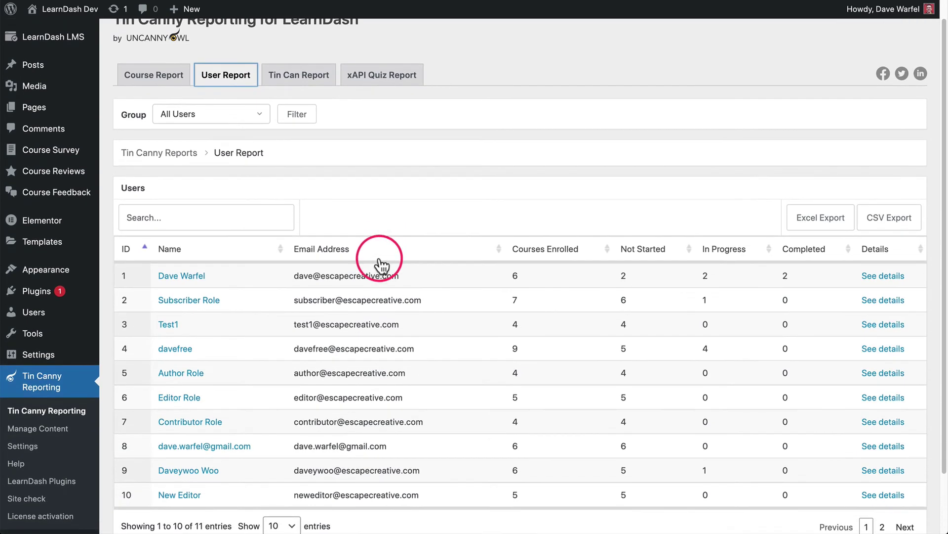
scroll(337, 268, up, 1)
scroll(337, 269, up, 1)
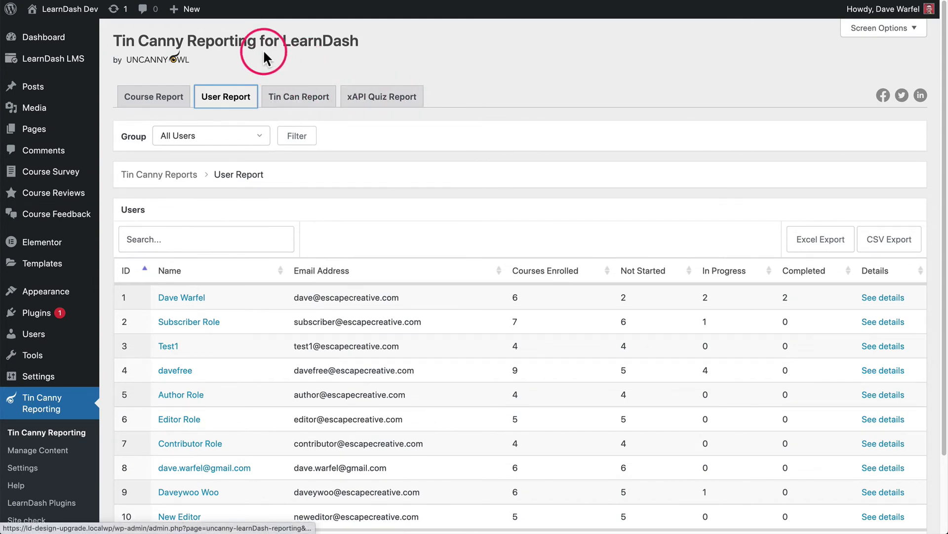
click(244, 41)
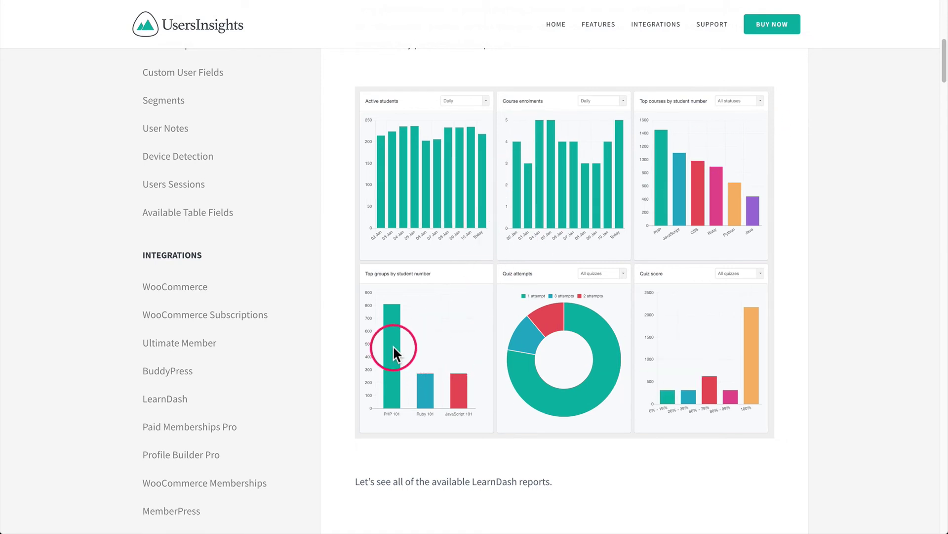
Browse the LearnDash report charts, then return to the LearnDash User Data page.
scroll(393, 346, down, 2)
scroll(390, 354, down, 5)
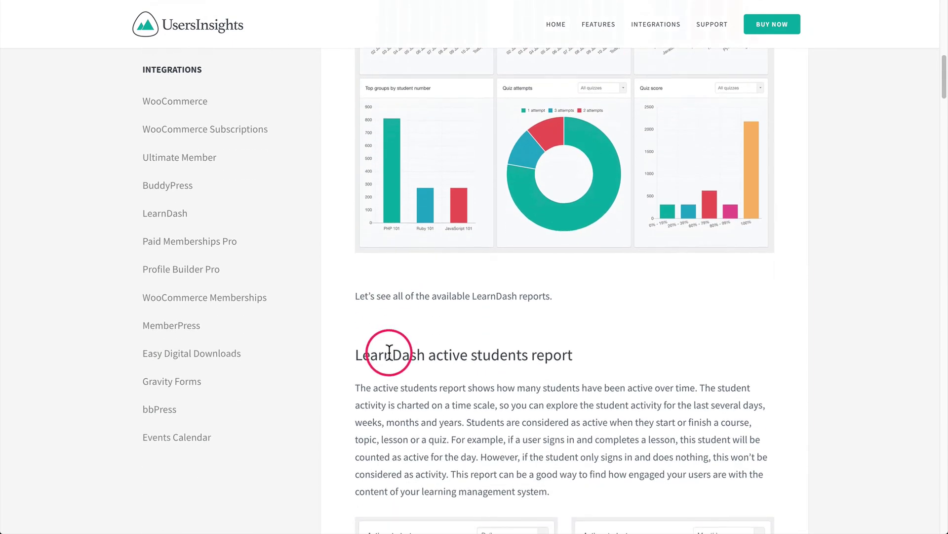
scroll(332, 301, down, 5)
scroll(333, 303, down, 3)
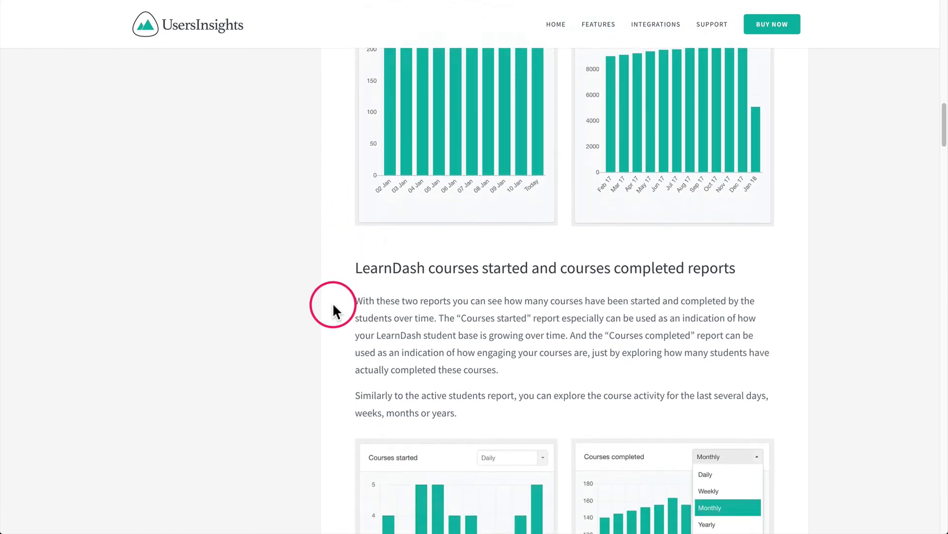
scroll(333, 304, down, 1)
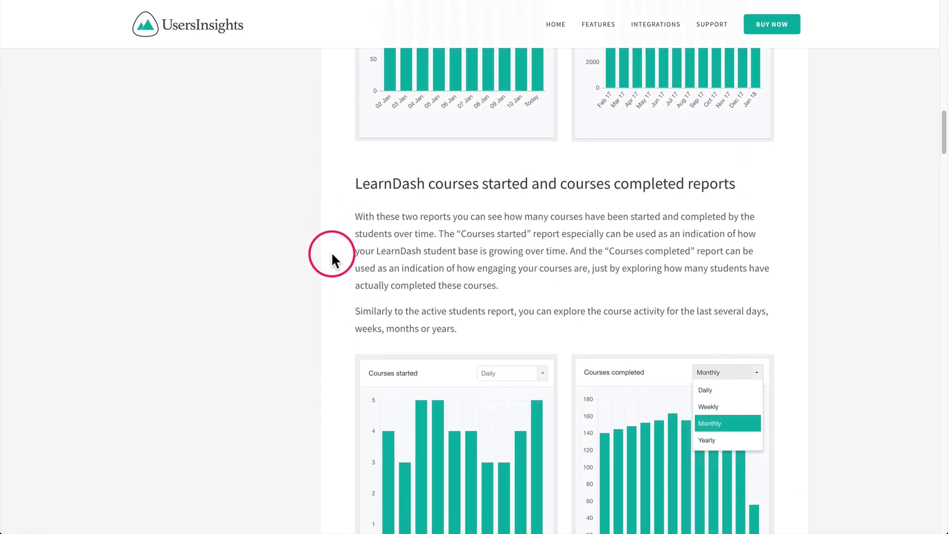
scroll(332, 255, down, 5)
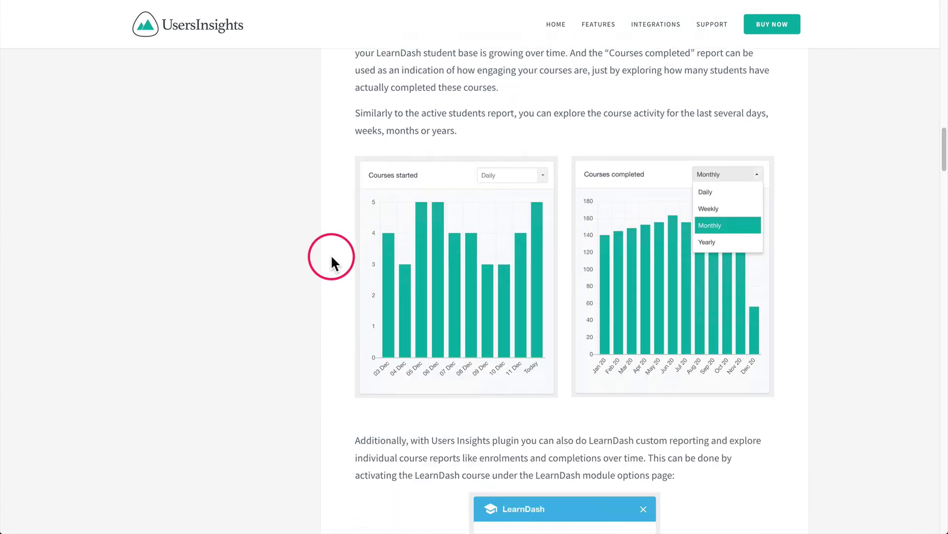
scroll(331, 258, down, 11)
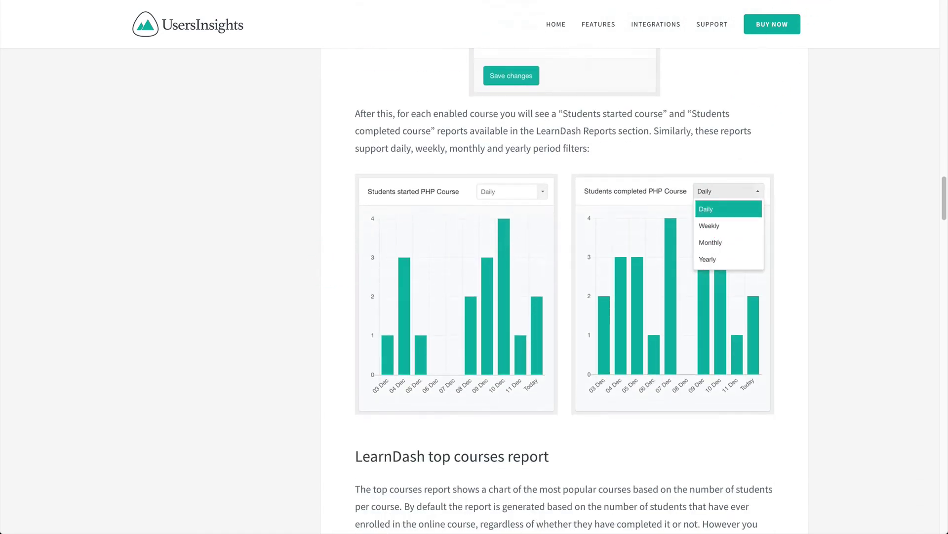
key(Home)
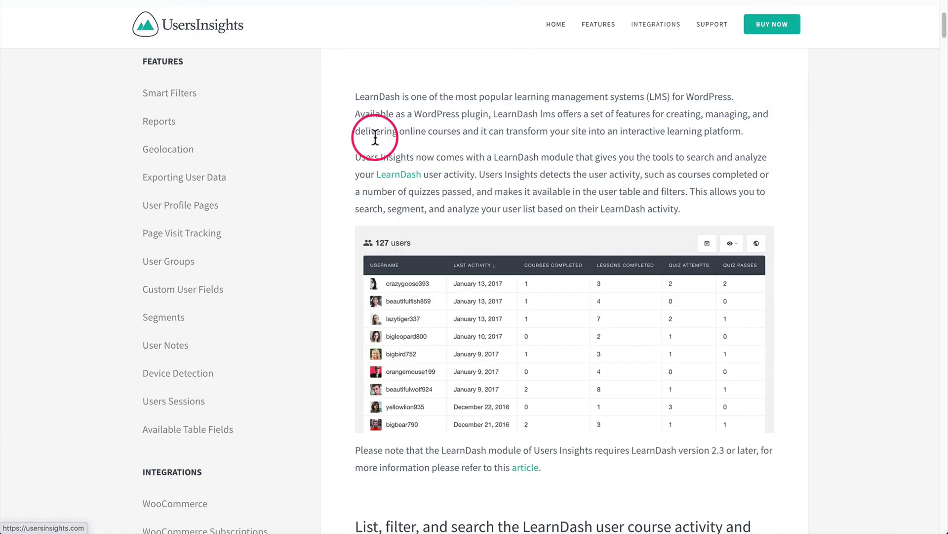
scroll(337, 166, up, 4)
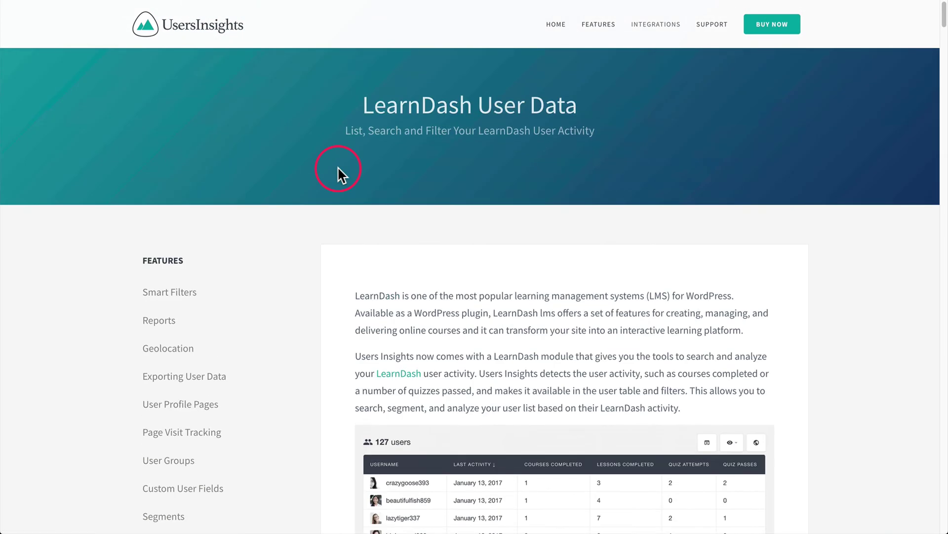
triple_click(409, 117)
click(610, 121)
scroll(329, 201, down, 5)
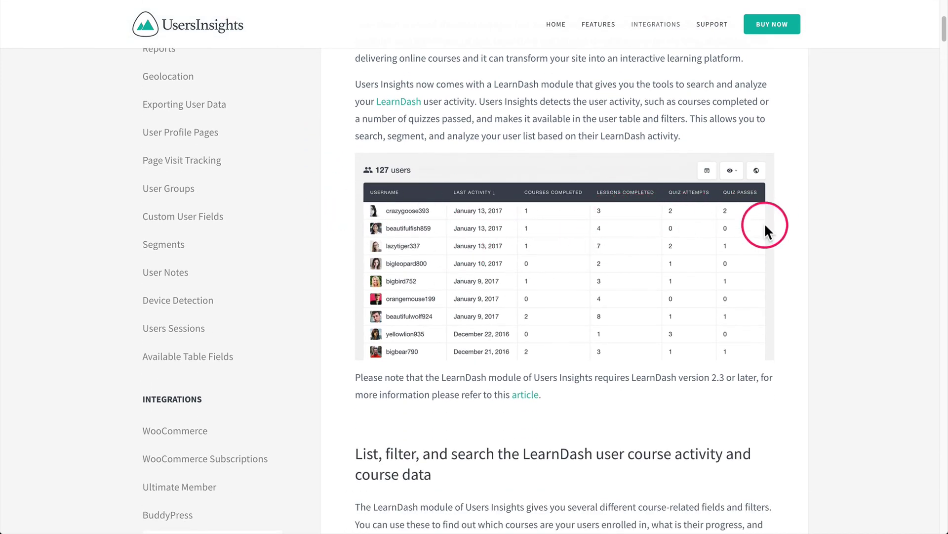
scroll(431, 255, down, 8)
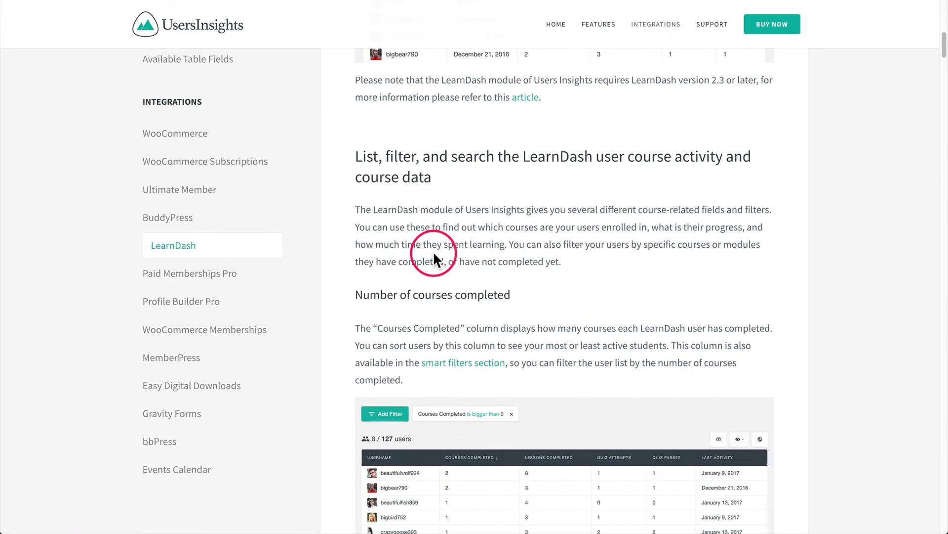
scroll(435, 258, down, 1)
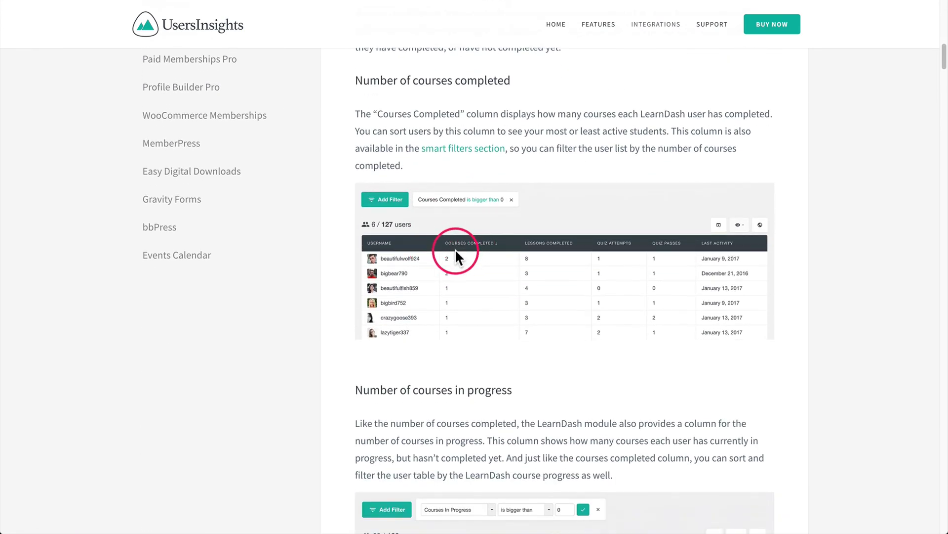
scroll(455, 248, down, 8)
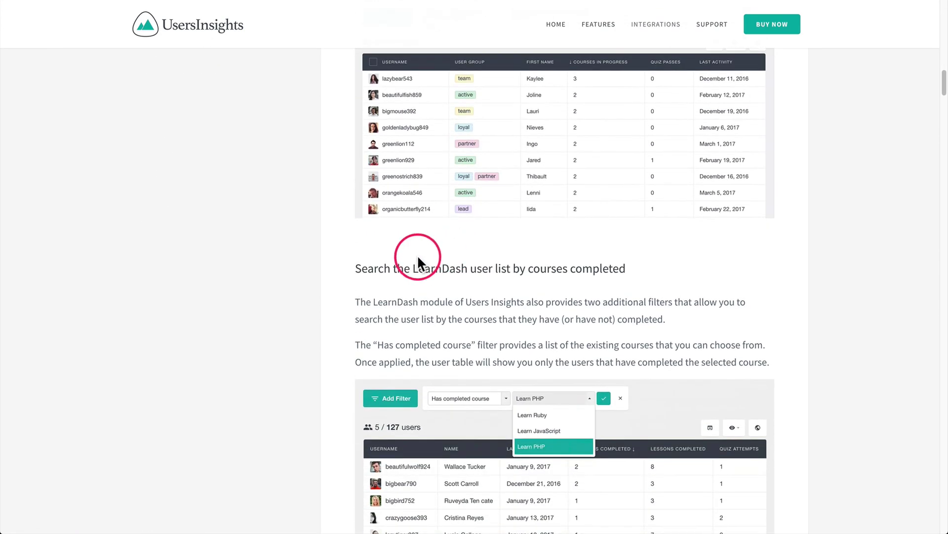
scroll(341, 269, down, 1)
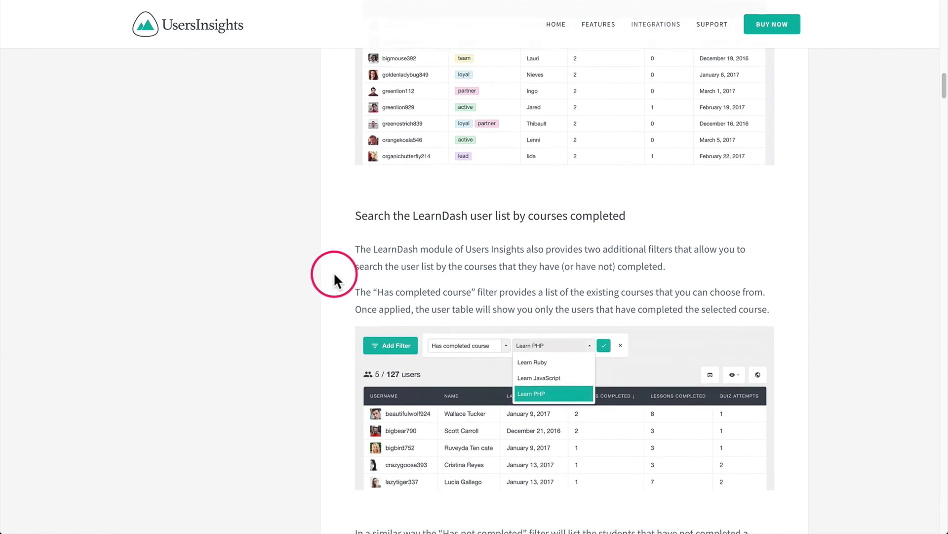
scroll(334, 275, down, 1)
scroll(330, 273, down, 1)
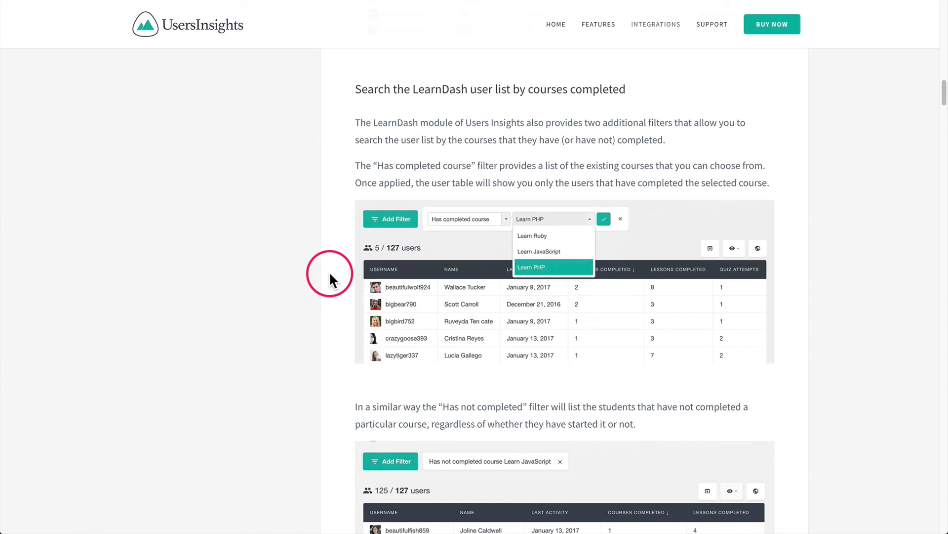
scroll(329, 271, down, 5)
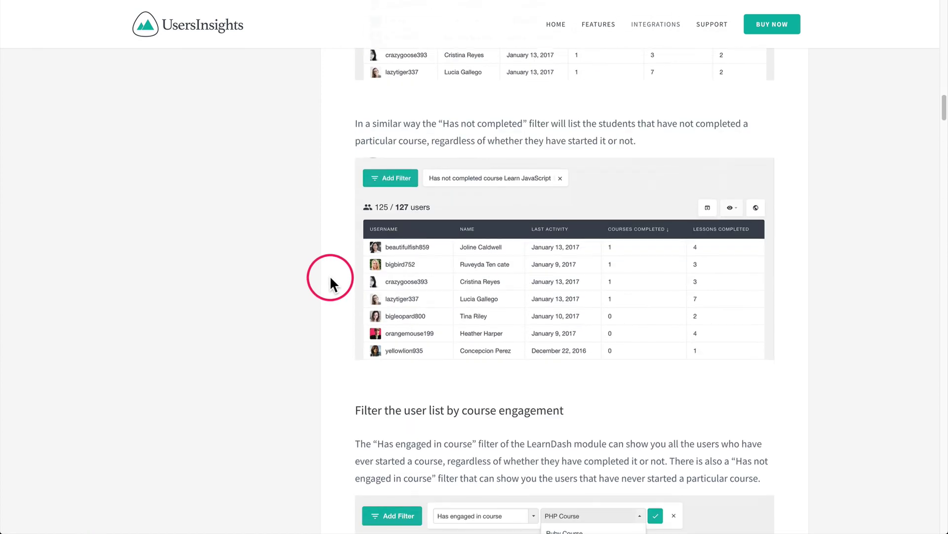
scroll(330, 274, up, 15)
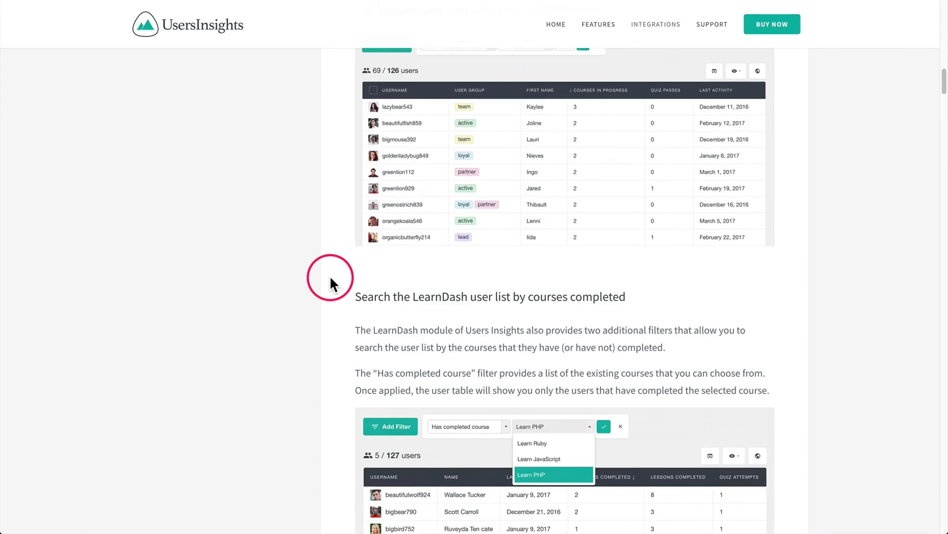
scroll(330, 275, up, 7)
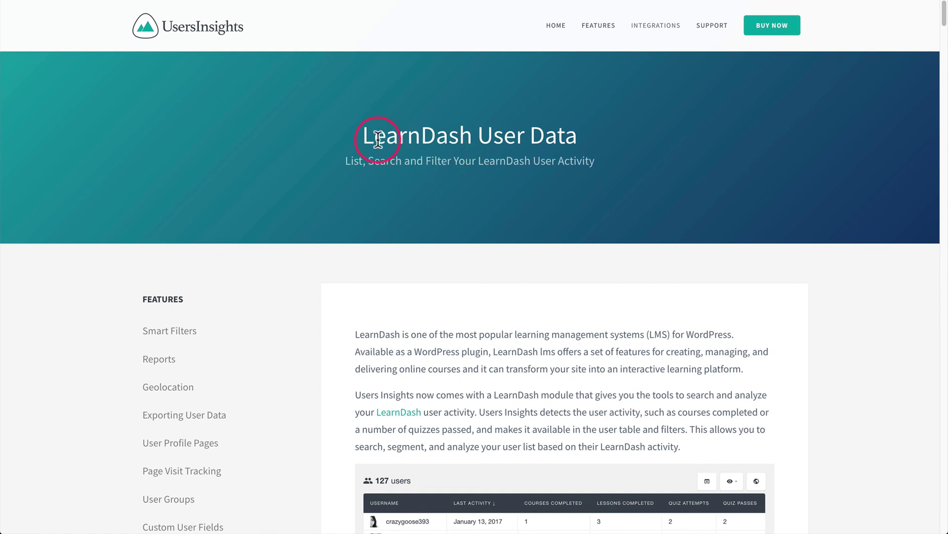
drag(366, 134, 609, 165)
click(508, 123)
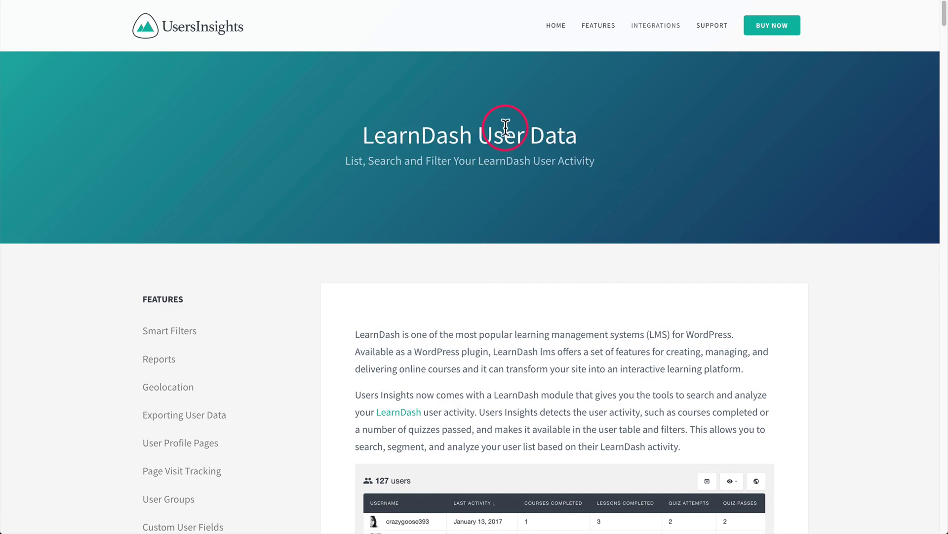